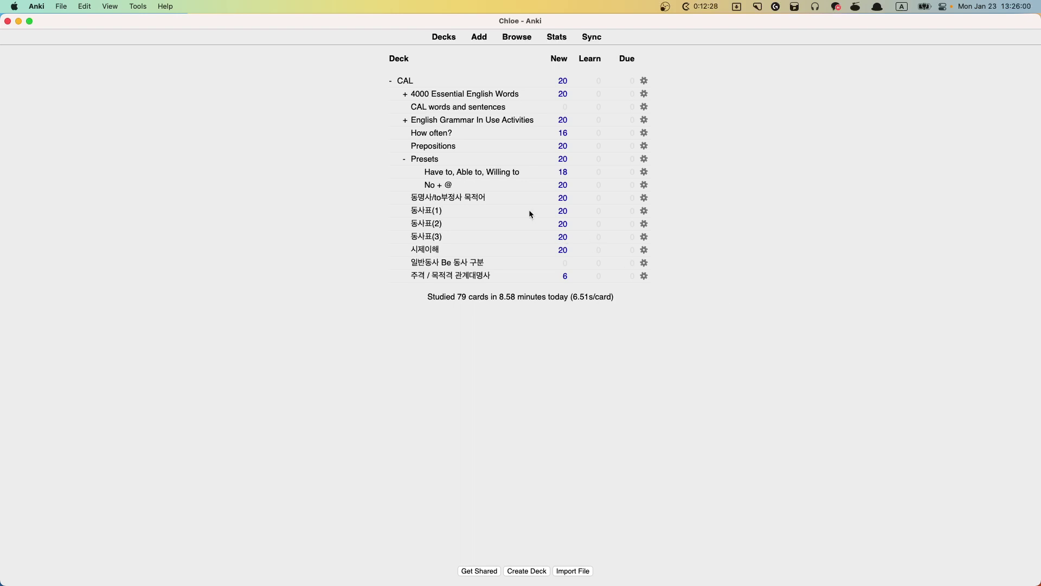
Peek into the 4000 Essential English Words and English Grammar subdecks, then start creating a new deck
{"action": "left_click", "coordinate": [405, 95]}
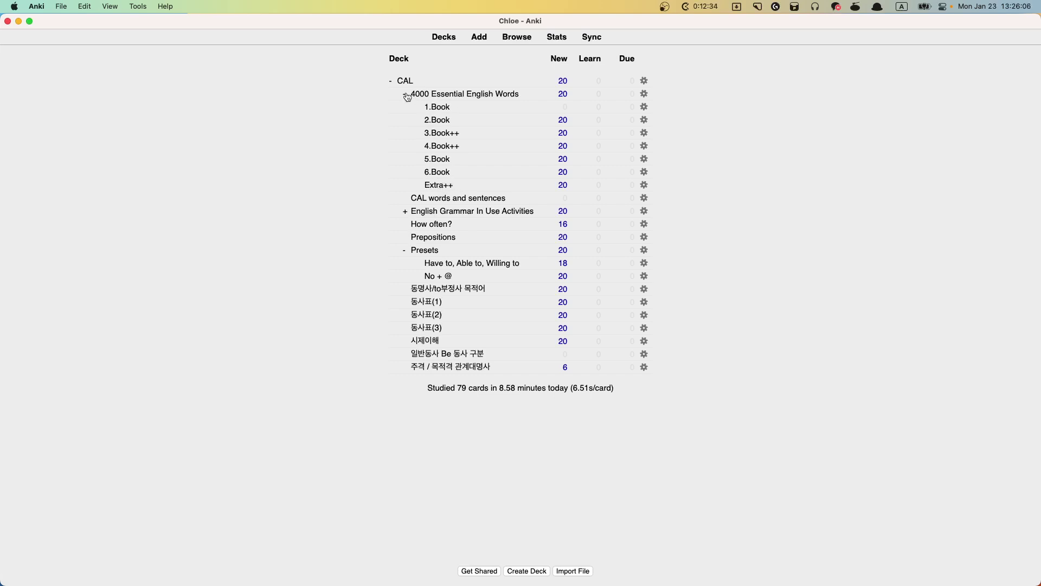
{"action": "left_click", "coordinate": [407, 96]}
{"action": "left_click", "coordinate": [403, 122]}
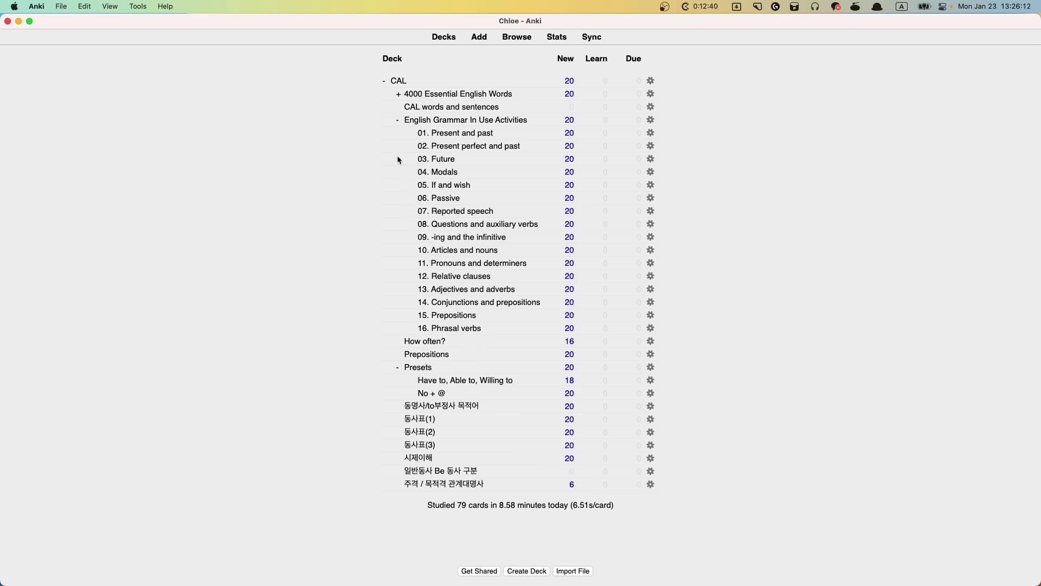
{"action": "left_click", "coordinate": [399, 122]}
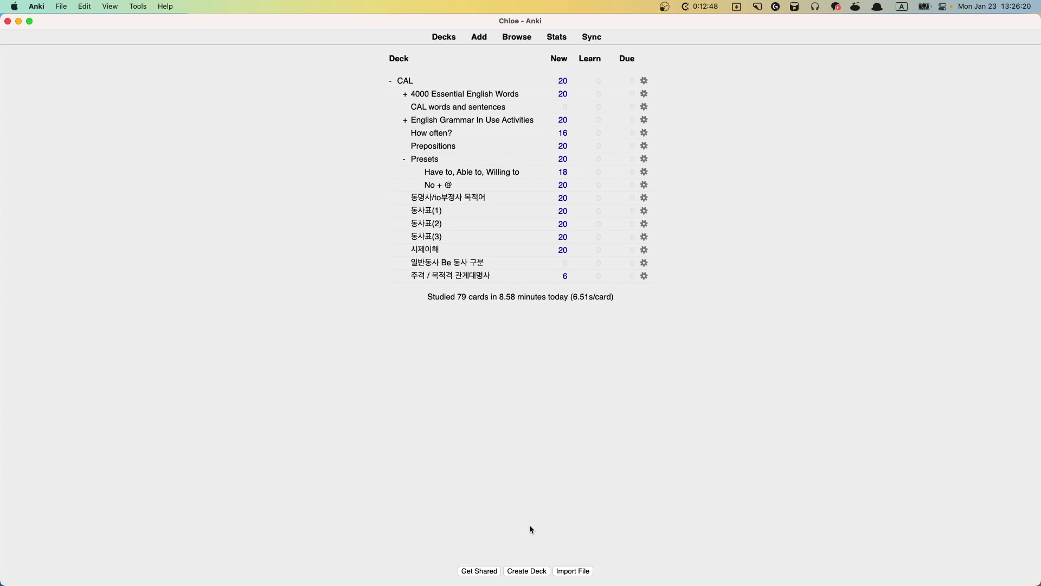
{"action": "left_click", "coordinate": [519, 570]}
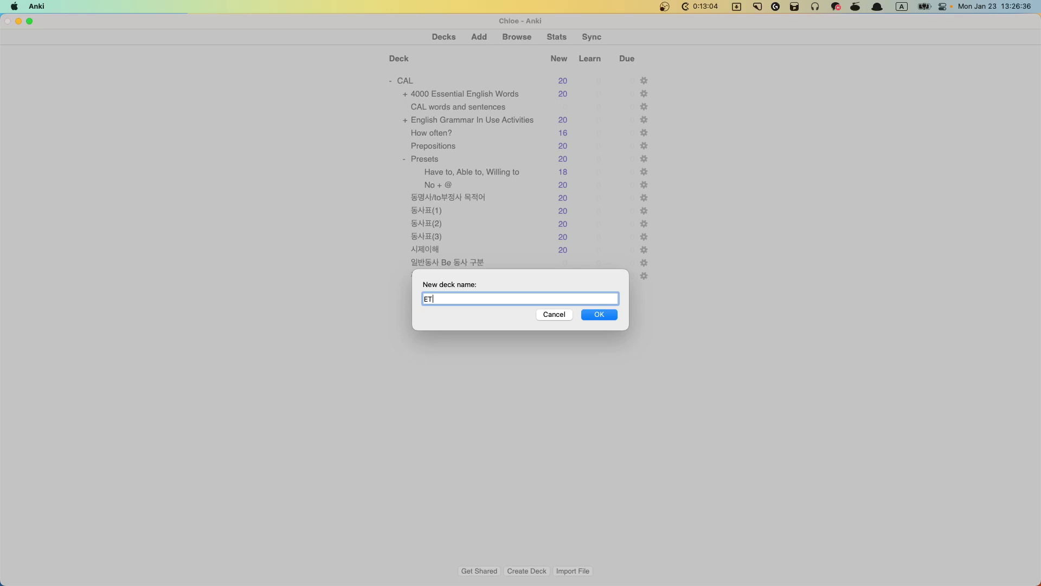
Name the new deck ETC. and drag 4000 Essential English Words and English Grammar In Use Activities into it
{"action": "key", "text": "Return"}
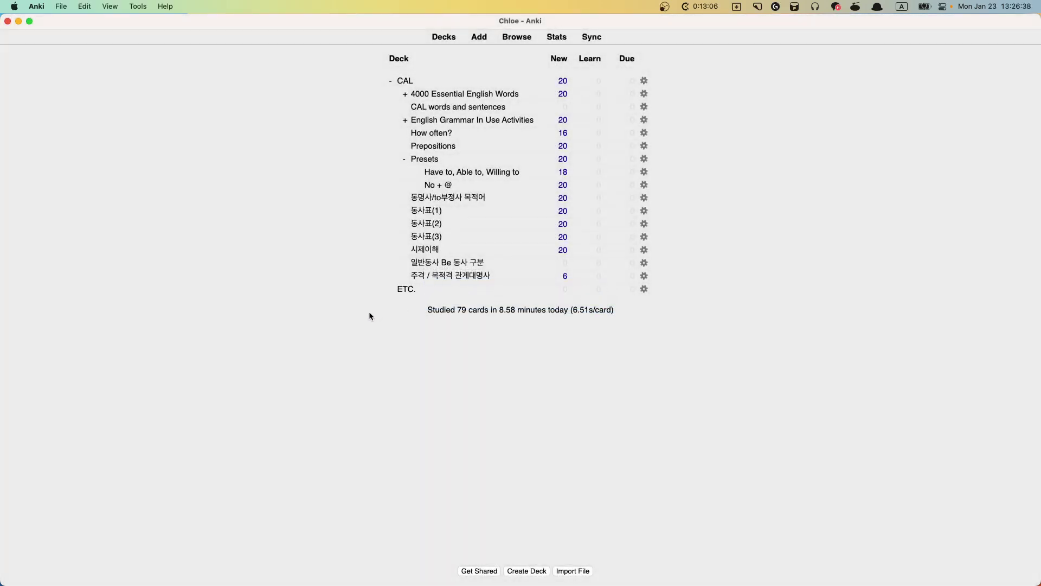
{"action": "left_click_drag", "start_coordinate": [450, 100], "coordinate": [436, 292]}
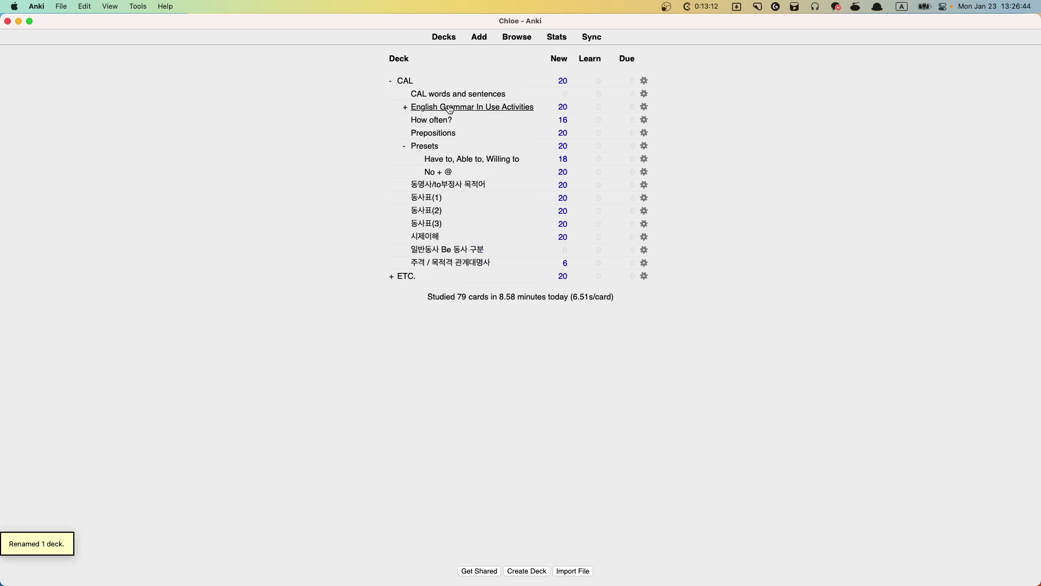
{"action": "left_click", "coordinate": [450, 110]}
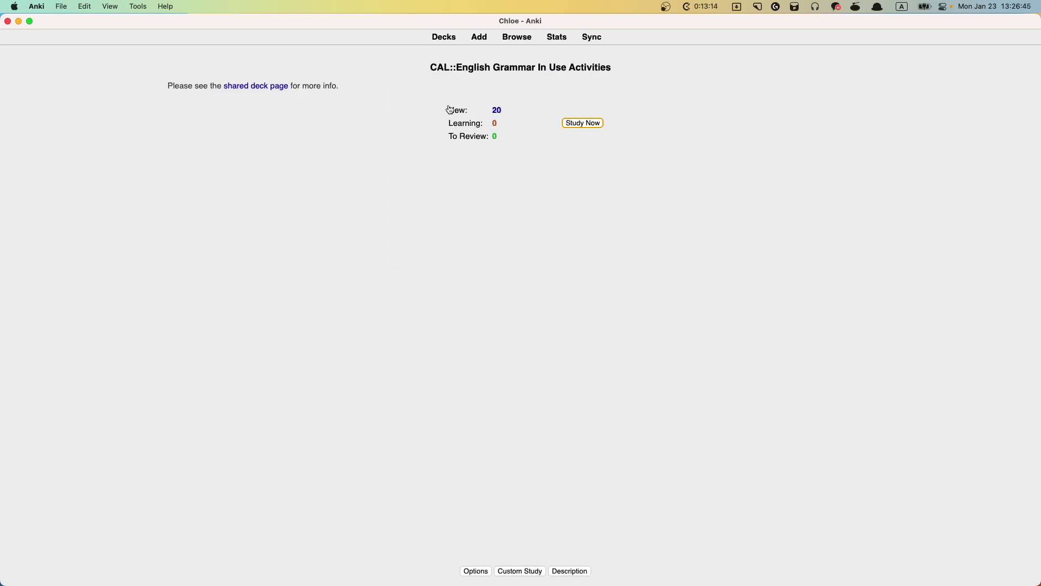
{"action": "left_click", "coordinate": [450, 43]}
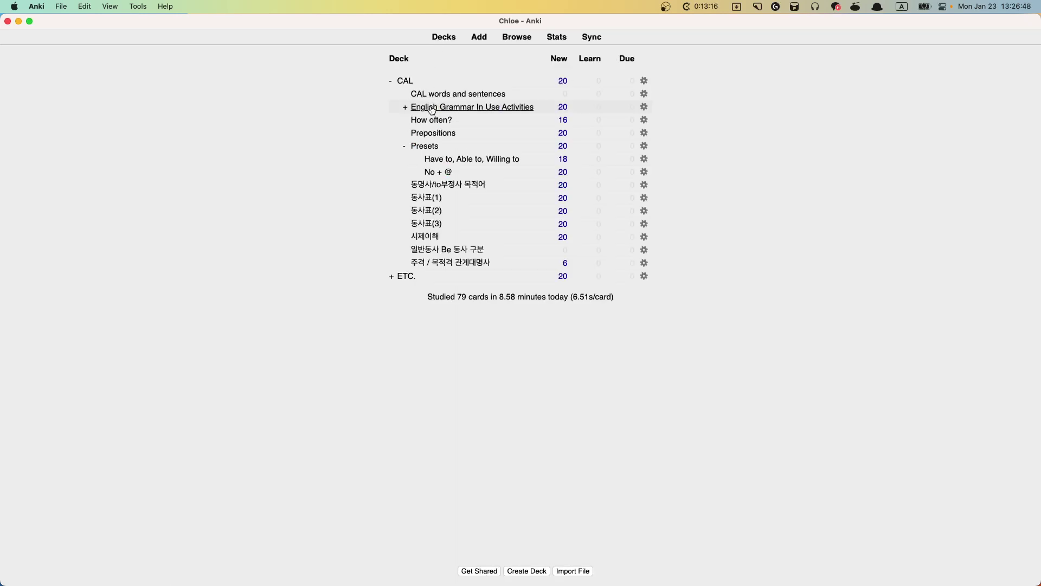
{"action": "left_click_drag", "start_coordinate": [431, 110], "coordinate": [407, 276]}
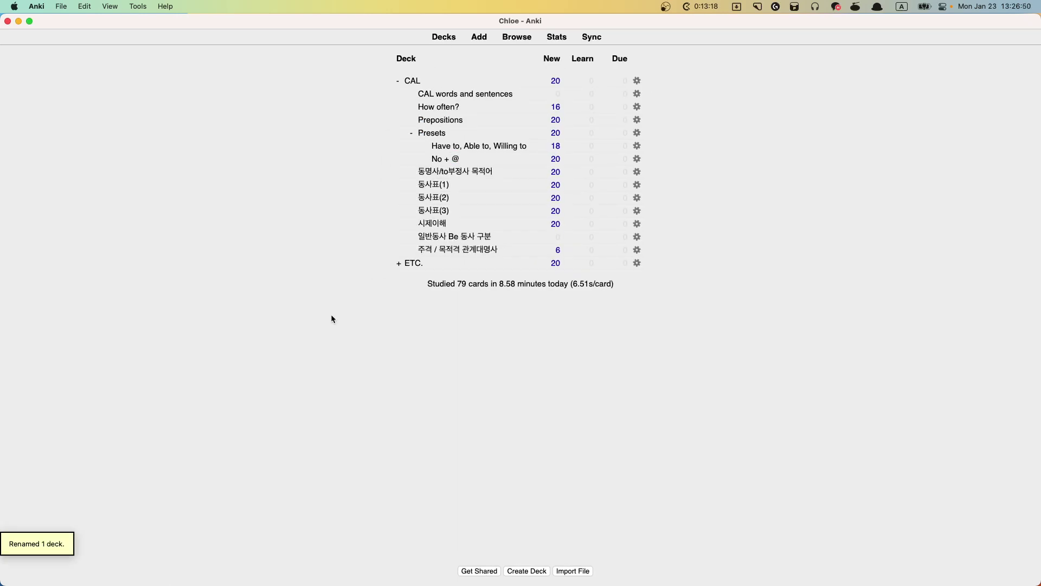
Check in Get Info that CAL (1).apkg on the Desktop is 468 MB, then return to Anki
{"action": "key", "text": "F11"}
{"action": "left_click", "coordinate": [1017, 282]}
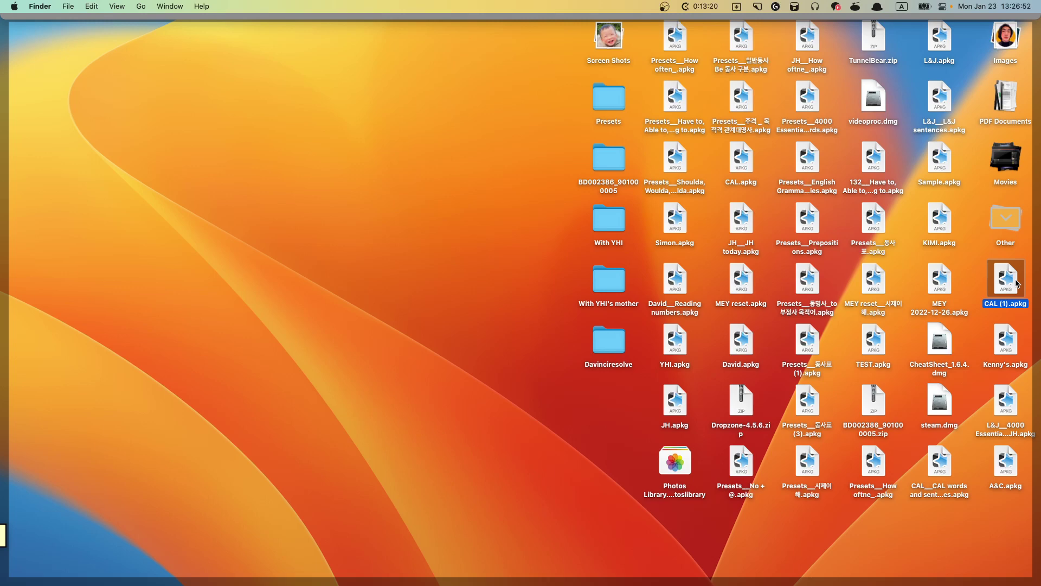
{"action": "key", "text": "super+i"}
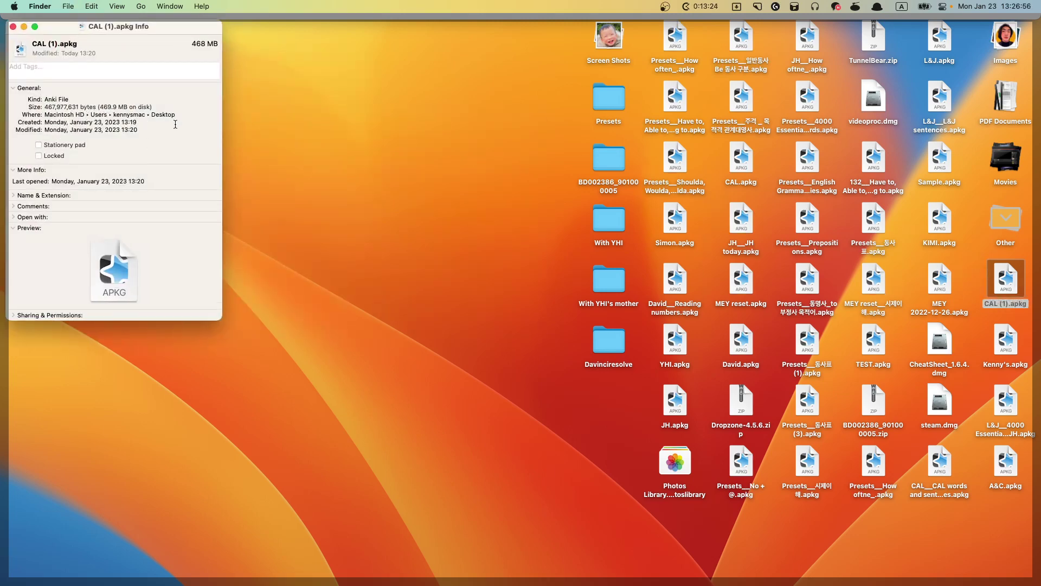
{"action": "key", "text": "super+o"}
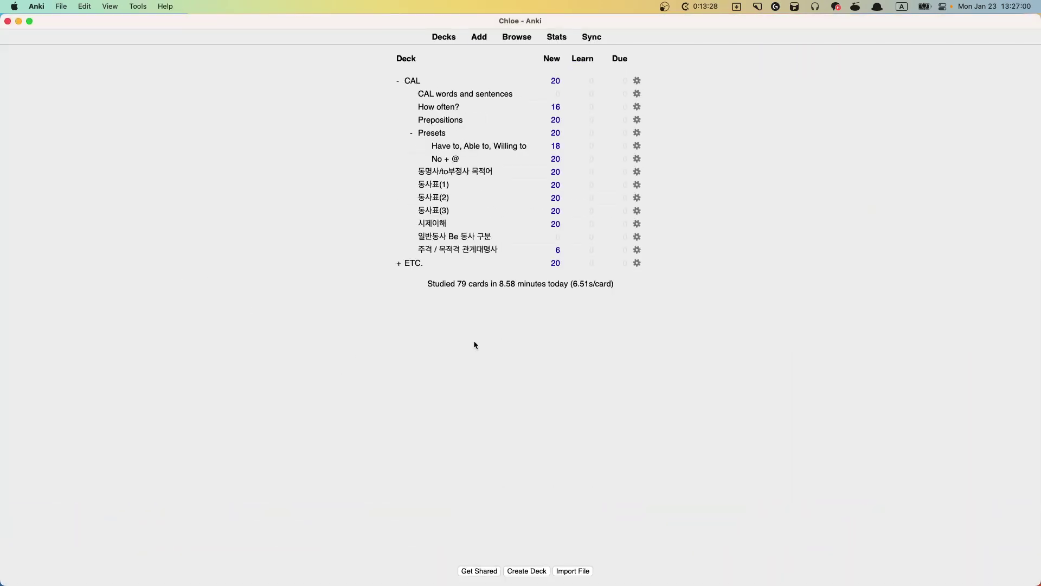
Expand ETC. and drag Have to, Able to, Willing to and No + @ from Presets onto CAL
{"action": "left_click", "coordinate": [399, 268]}
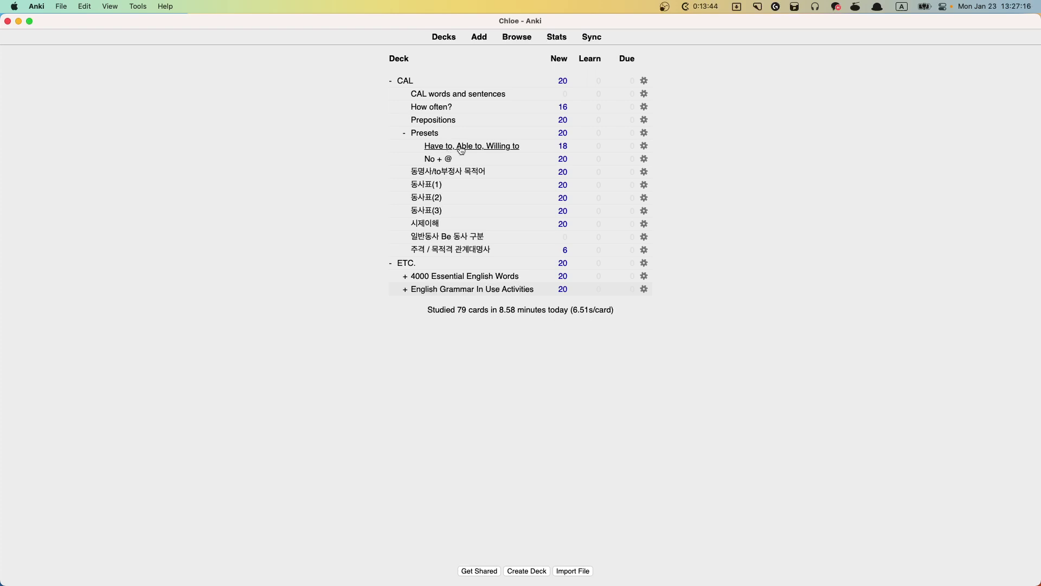
{"action": "left_click_drag", "start_coordinate": [462, 150], "coordinate": [428, 82]}
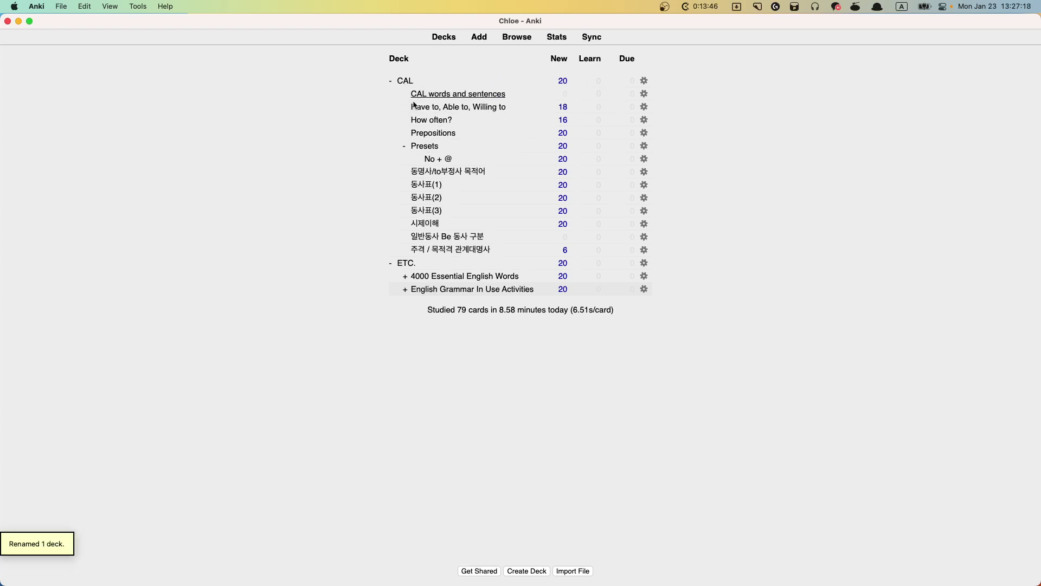
{"action": "left_click_drag", "start_coordinate": [428, 158], "coordinate": [425, 84]}
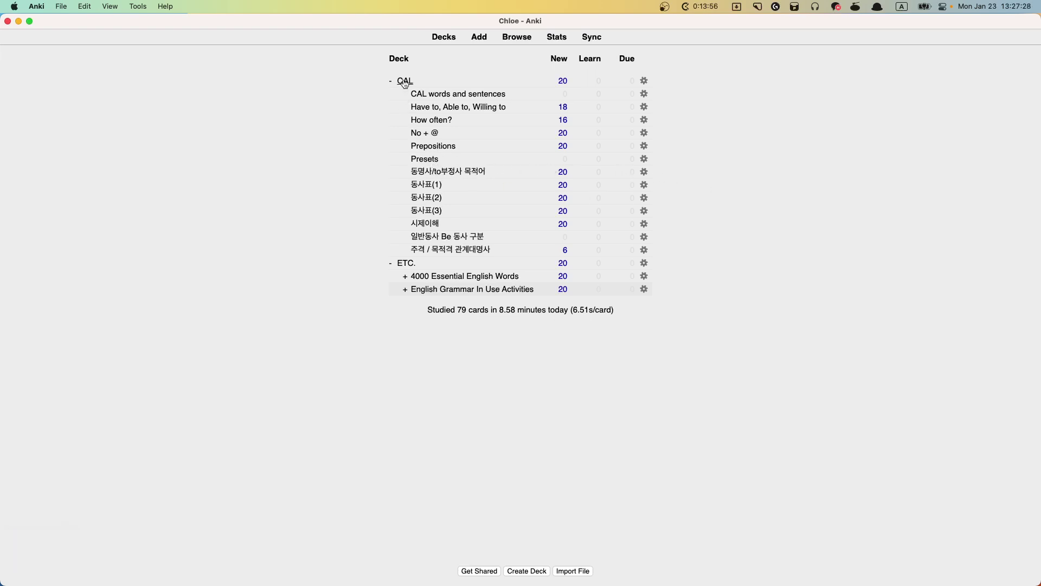
Review the CAL deck's Export options and cancel without exporting
{"action": "left_click", "coordinate": [645, 80]}
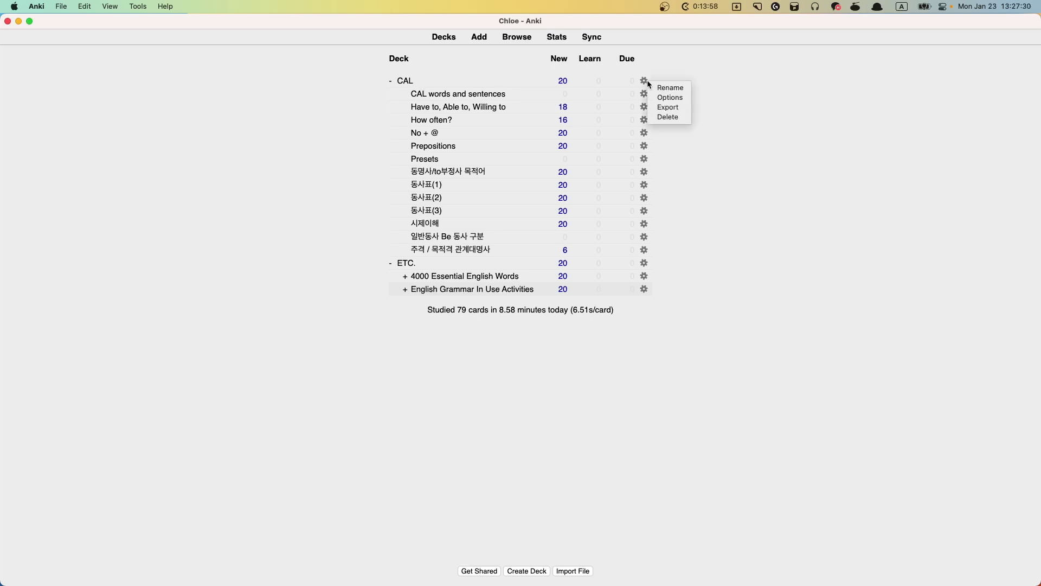
{"action": "left_click", "coordinate": [660, 108]}
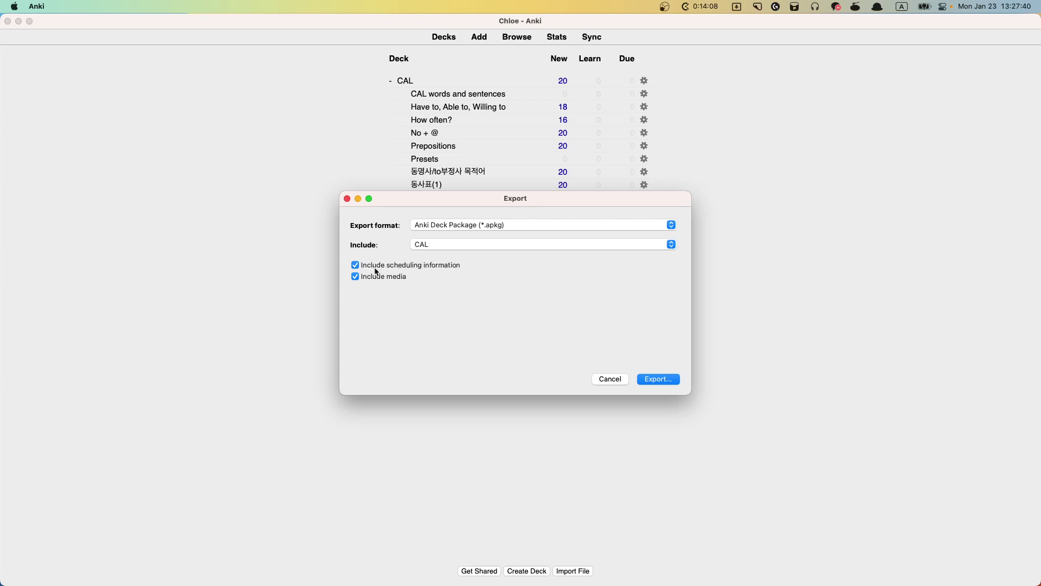
{"action": "left_click", "coordinate": [609, 379]}
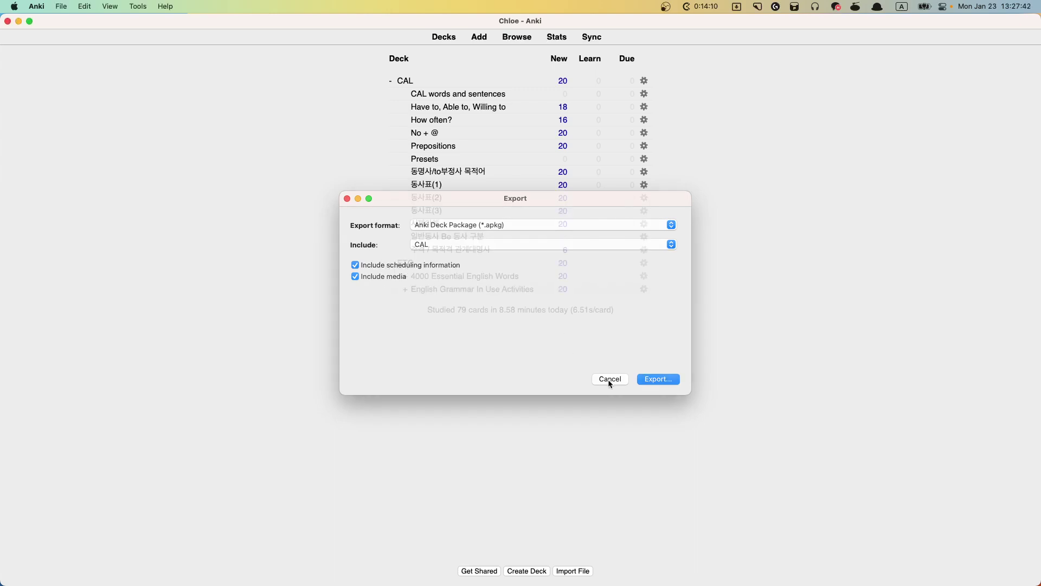
Open the CAL overview, scroll through its Statistics window, then go back to the deck list
{"action": "left_click", "coordinate": [403, 80]}
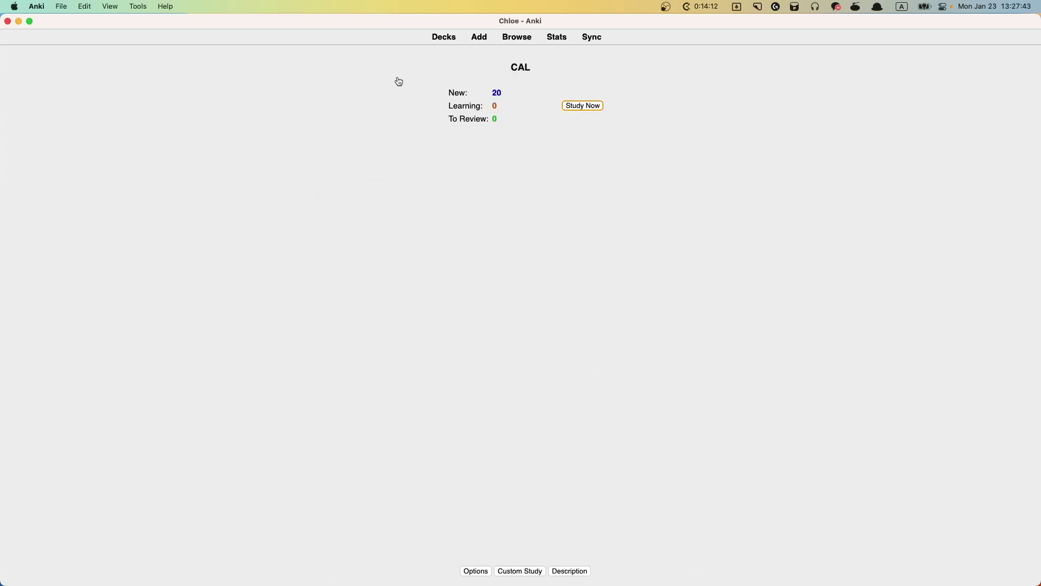
{"action": "left_click", "coordinate": [556, 38]}
{"action": "scroll", "coordinate": [441, 275], "scroll_direction": "down", "scroll_amount": 10}
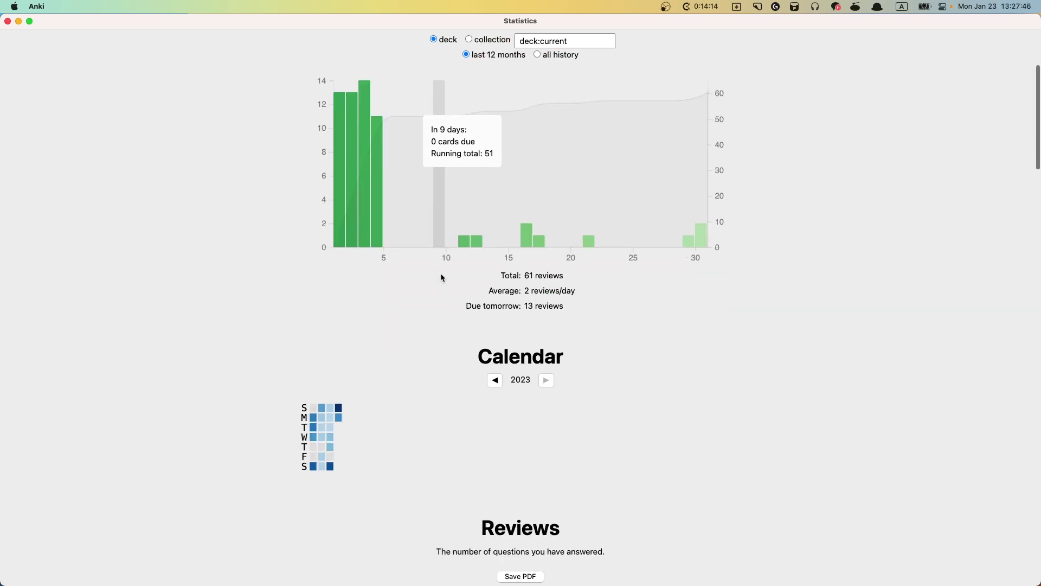
{"action": "scroll", "coordinate": [440, 272], "scroll_direction": "down", "scroll_amount": 5}
{"action": "scroll", "coordinate": [441, 273], "scroll_direction": "up", "scroll_amount": 20}
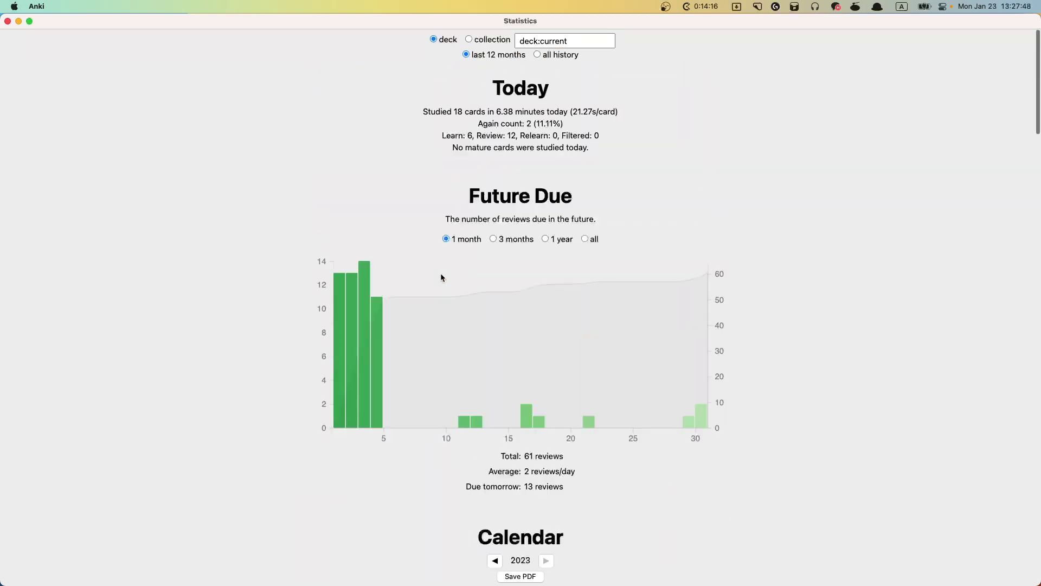
{"action": "left_click", "coordinate": [8, 21]}
{"action": "left_click", "coordinate": [444, 37]}
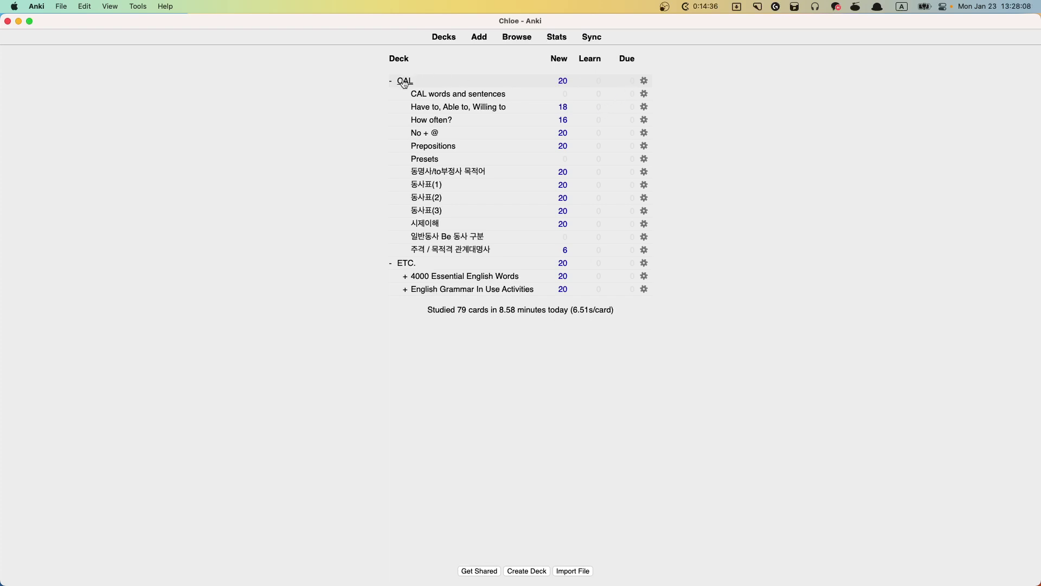
Export the CAL deck to CAL.apkg in Documents, replacing the existing file
{"action": "left_click", "coordinate": [645, 82]}
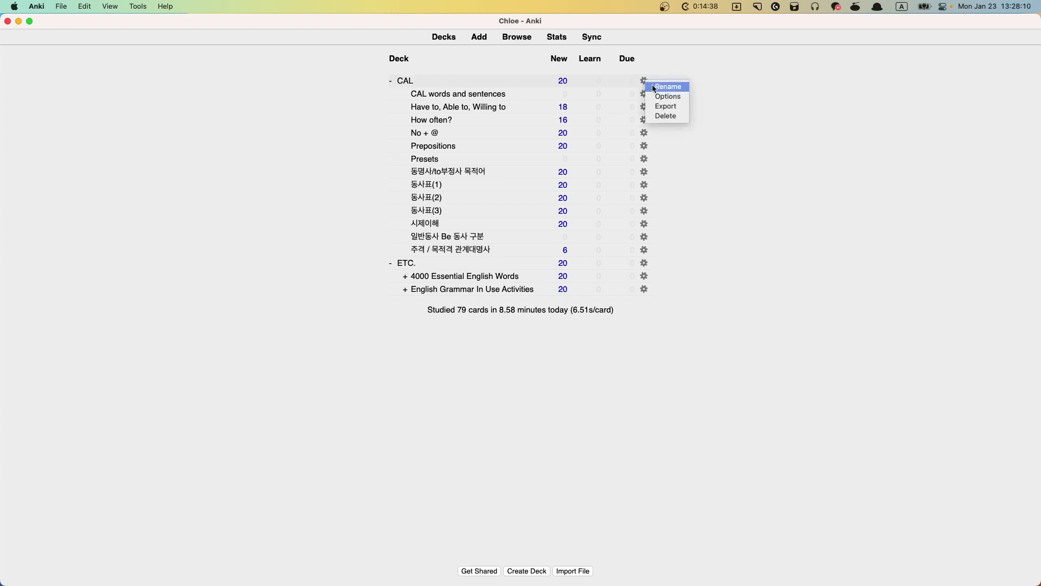
{"action": "left_click", "coordinate": [671, 108]}
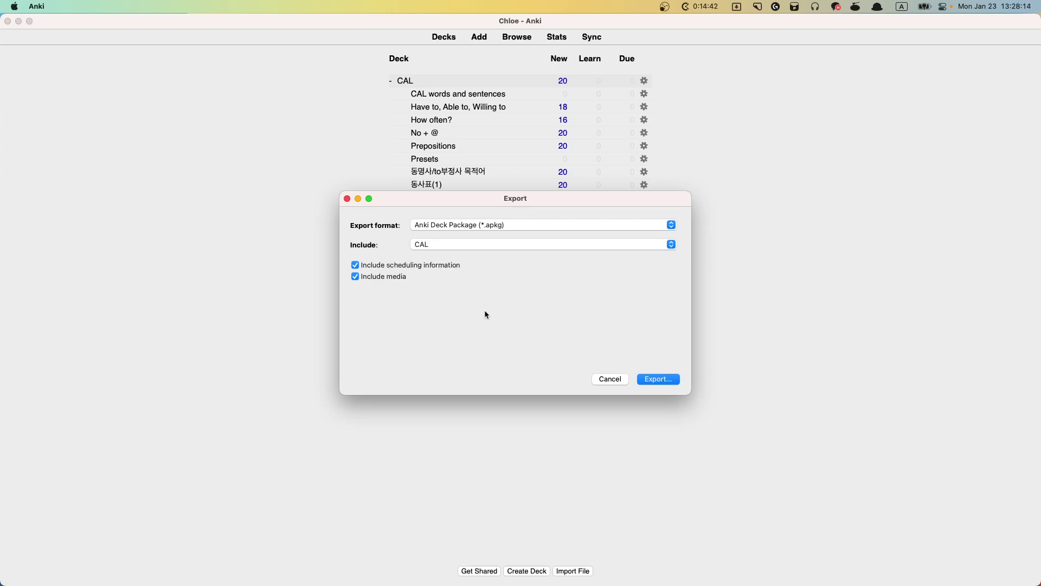
{"action": "left_click", "coordinate": [657, 379]}
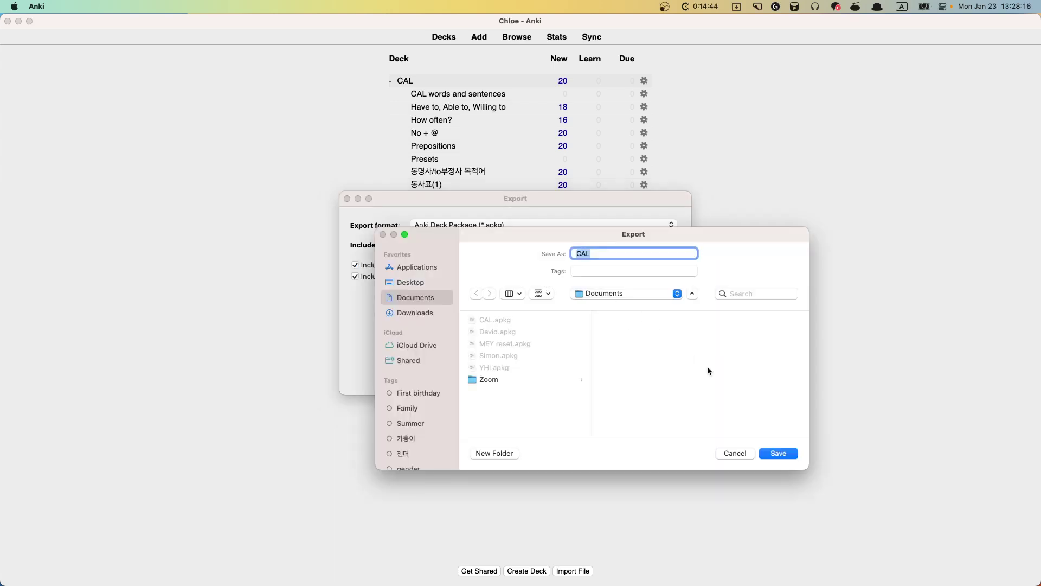
{"action": "left_click", "coordinate": [764, 454]}
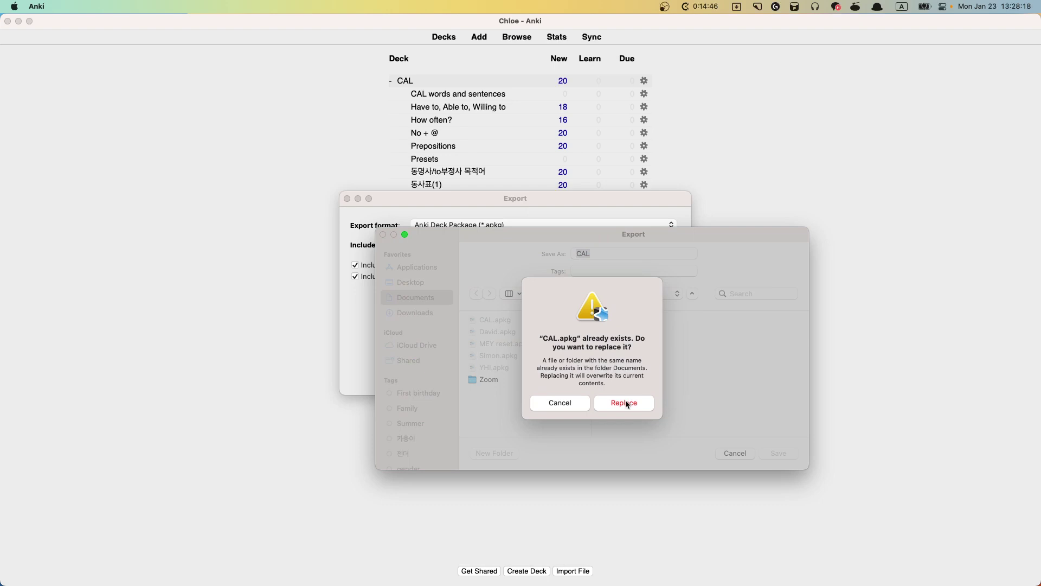
{"action": "left_click", "coordinate": [625, 403]}
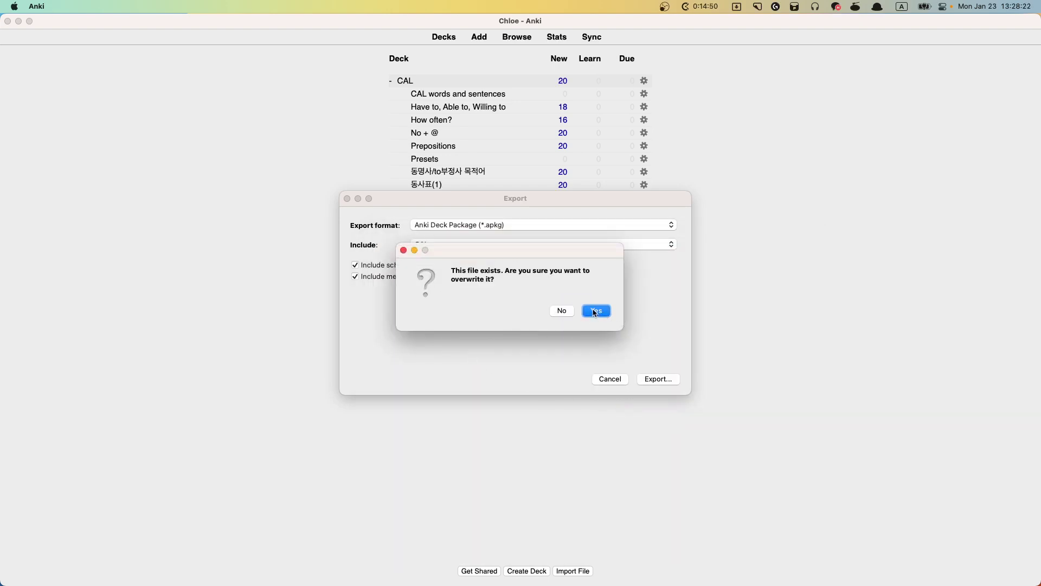
{"action": "left_click", "coordinate": [595, 311]}
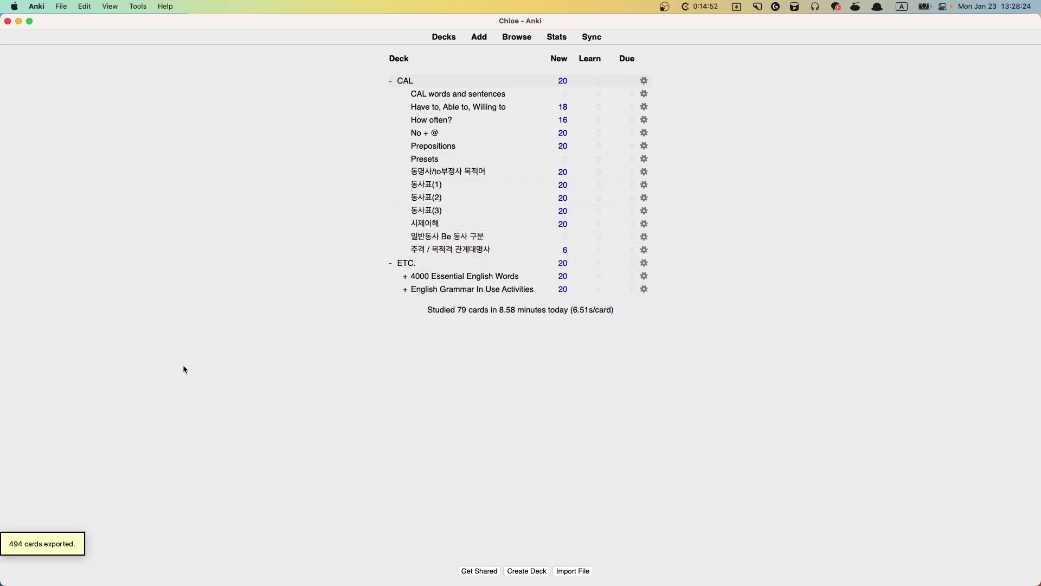
Confirm in Get Info that CAL (1).apkg on the Desktop is 468 MB, then return to Anki
{"action": "mouse_move", "coordinate": [1, 584]}
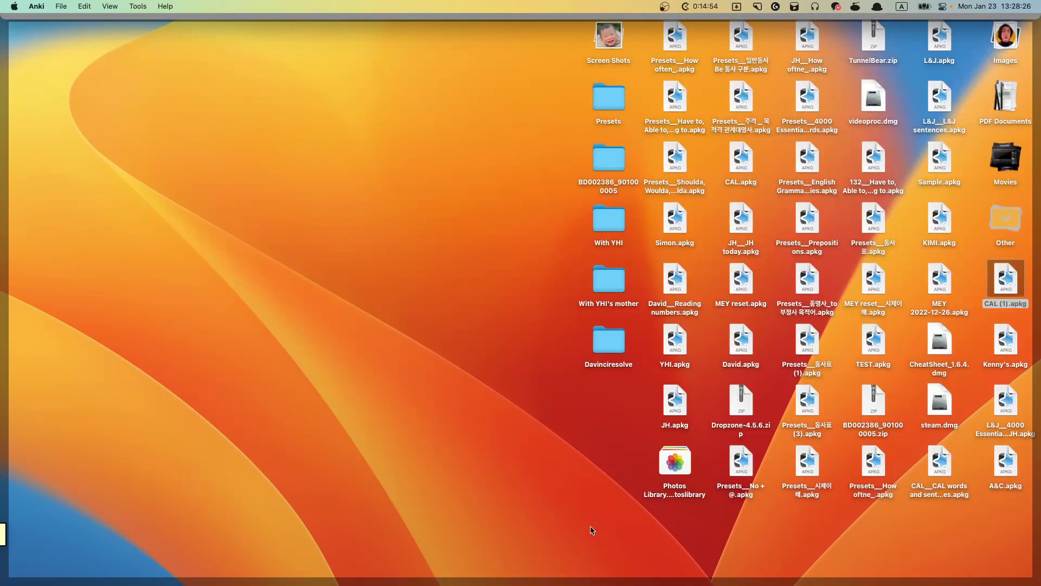
{"action": "left_click", "coordinate": [1013, 279]}
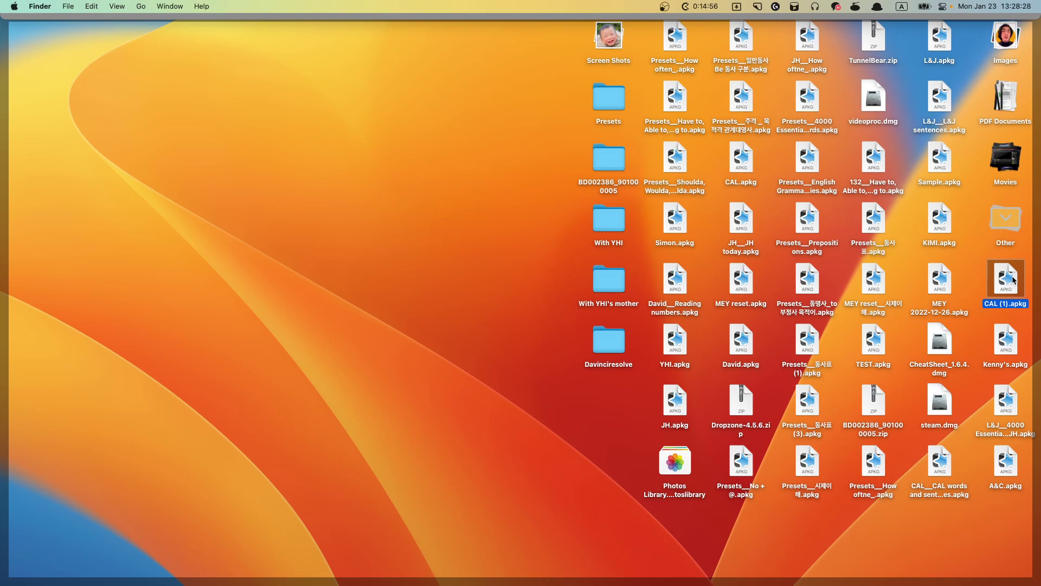
{"action": "key", "text": "super+i"}
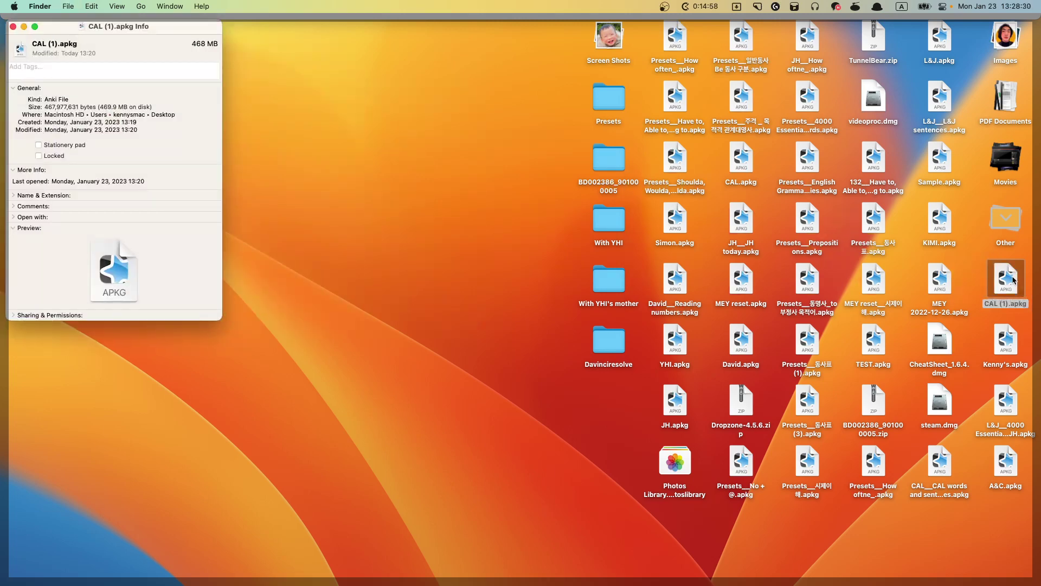
{"action": "key", "text": "super+w"}
{"action": "key", "text": "F11"}
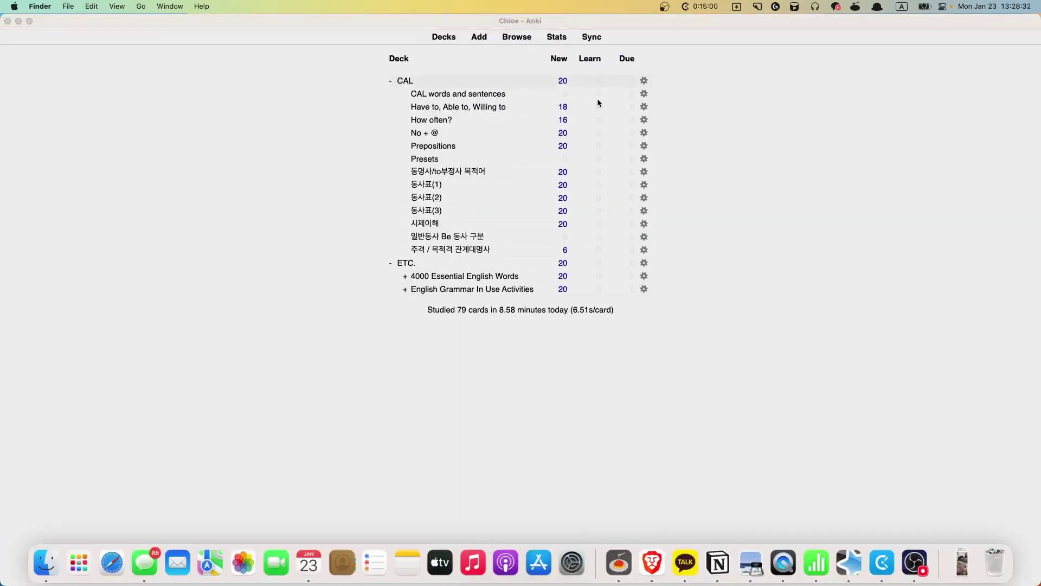
Re-export CAL over CAL.apkg in Documents, then glance at the Desktop files
{"action": "left_click", "coordinate": [640, 80]}
{"action": "left_click", "coordinate": [661, 109]}
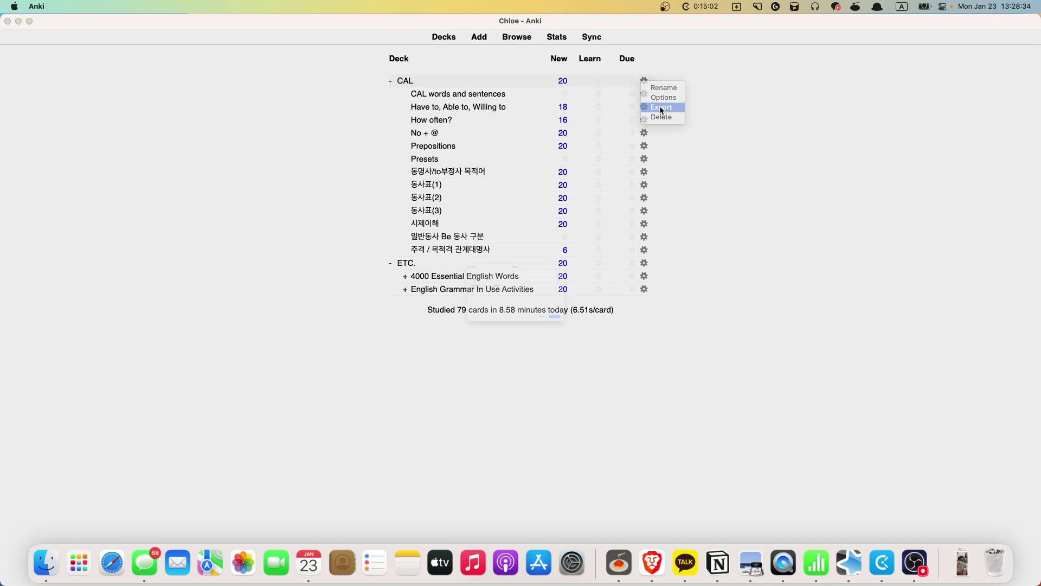
{"action": "left_click", "coordinate": [659, 380]}
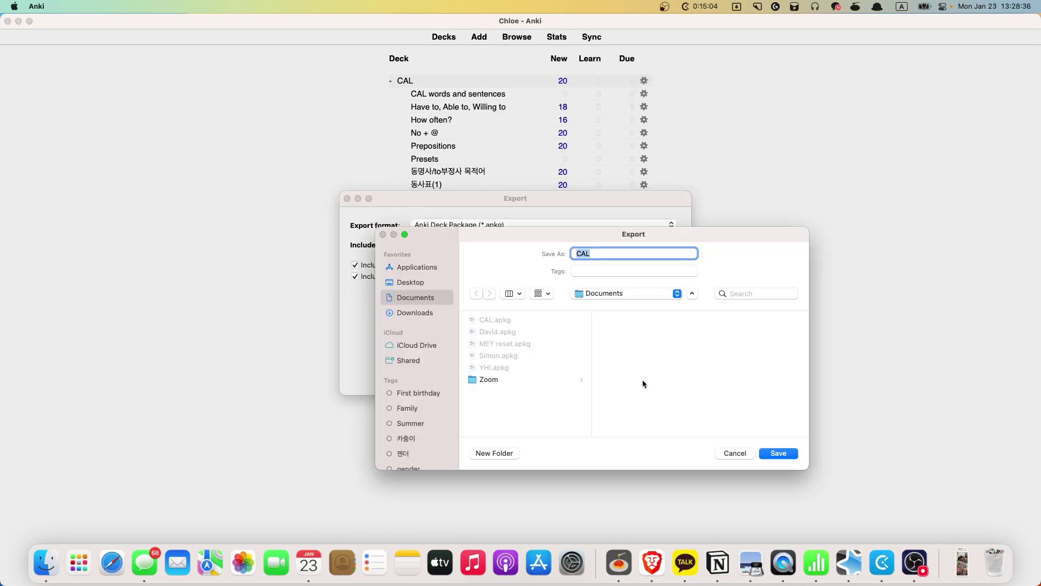
{"action": "left_click", "coordinate": [789, 454]}
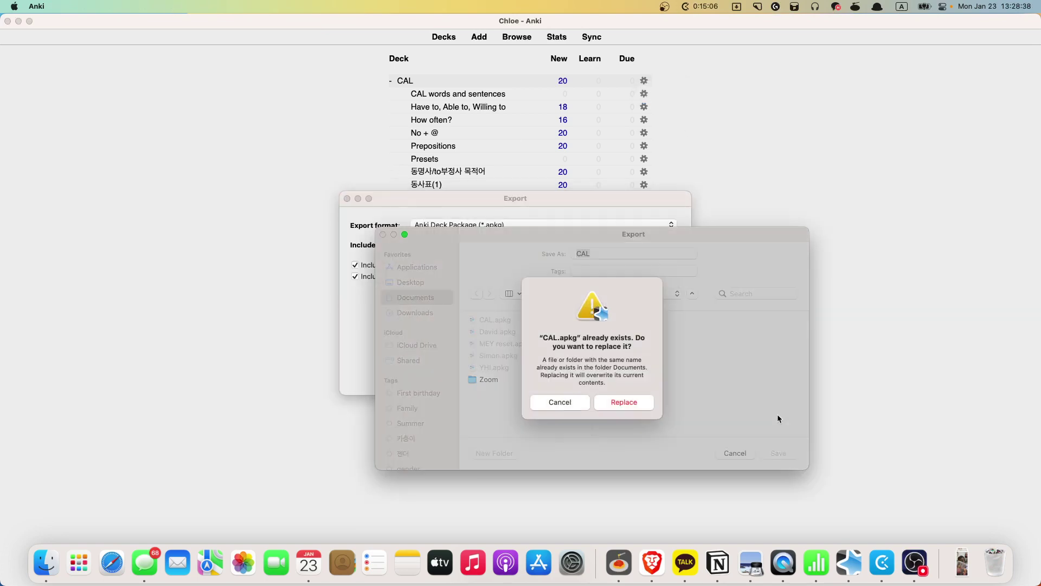
{"action": "left_click", "coordinate": [623, 402]}
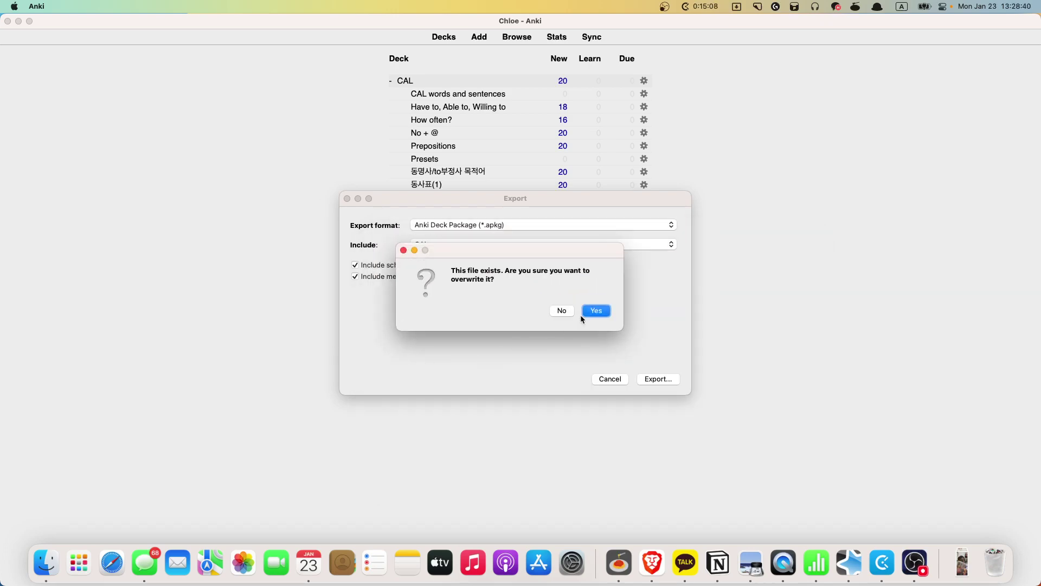
{"action": "left_click", "coordinate": [594, 313]}
{"action": "key", "text": "F11"}
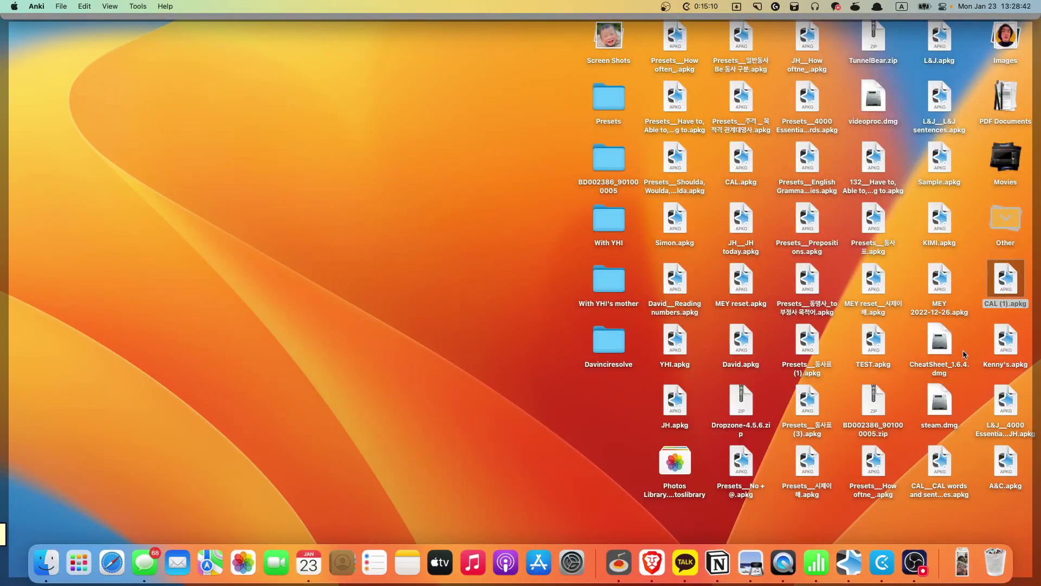
{"action": "key", "text": "F11"}
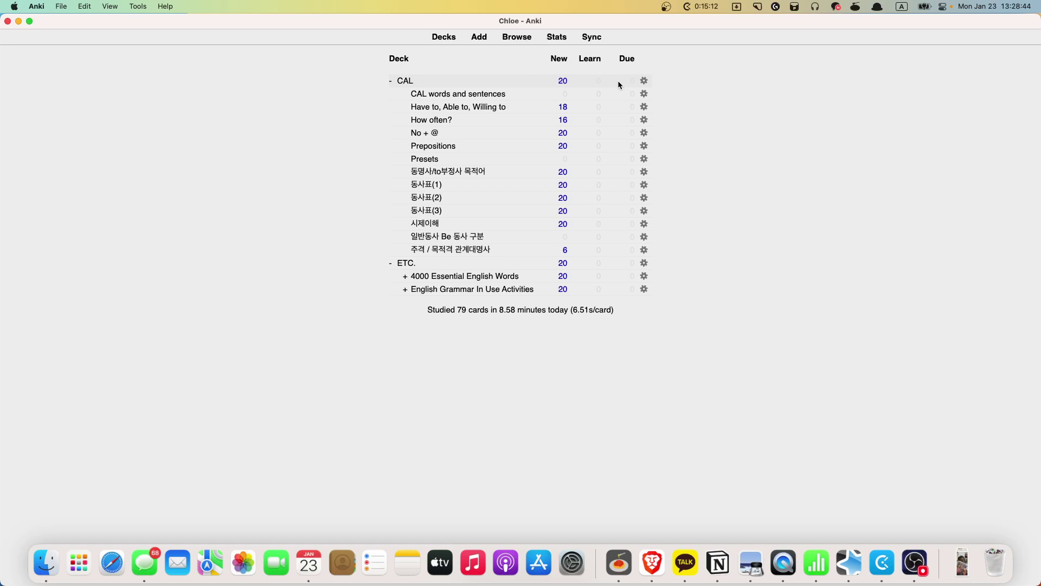
Export CAL as CAL.apkg to the Desktop, replacing the older file there
{"action": "left_click", "coordinate": [645, 81]}
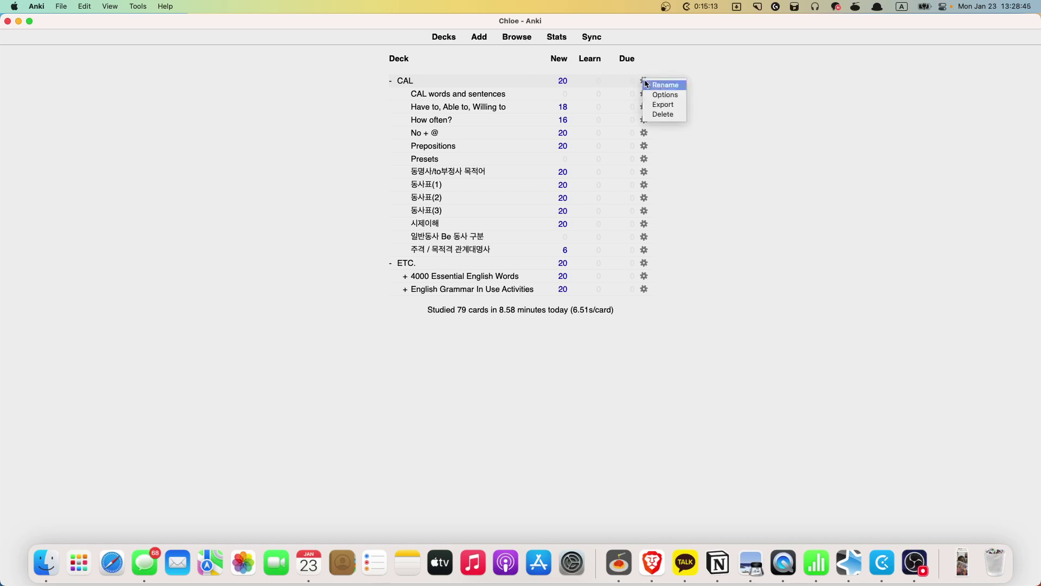
{"action": "left_click", "coordinate": [664, 105]}
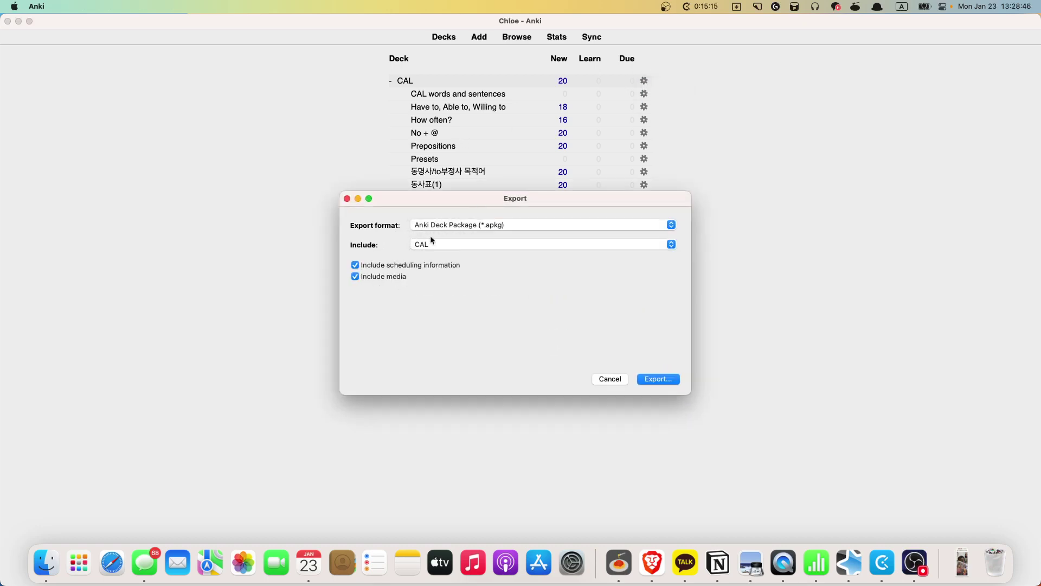
{"action": "left_click", "coordinate": [656, 379]}
{"action": "left_click", "coordinate": [618, 293]}
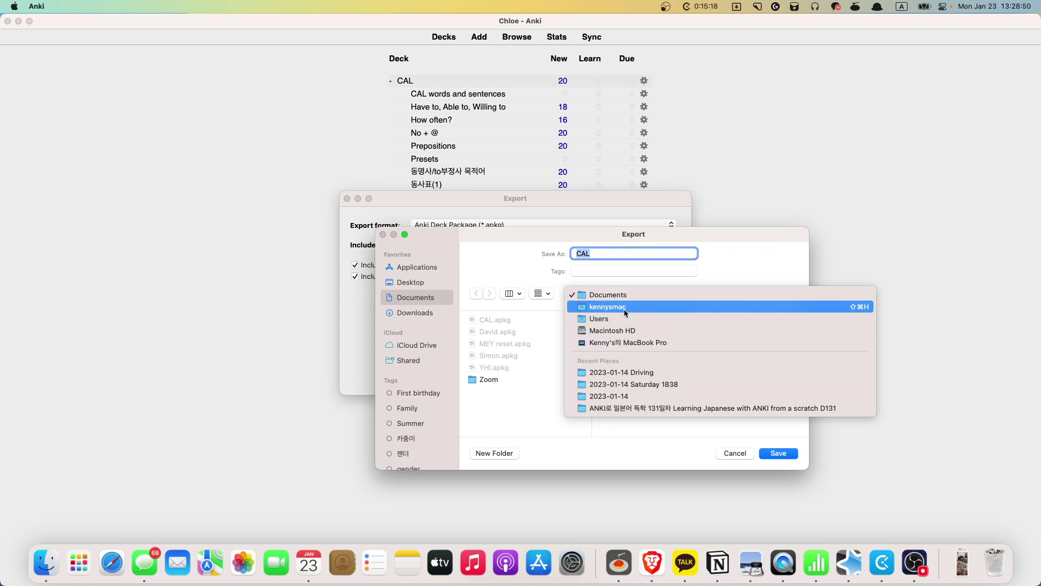
{"action": "left_click", "coordinate": [610, 308]}
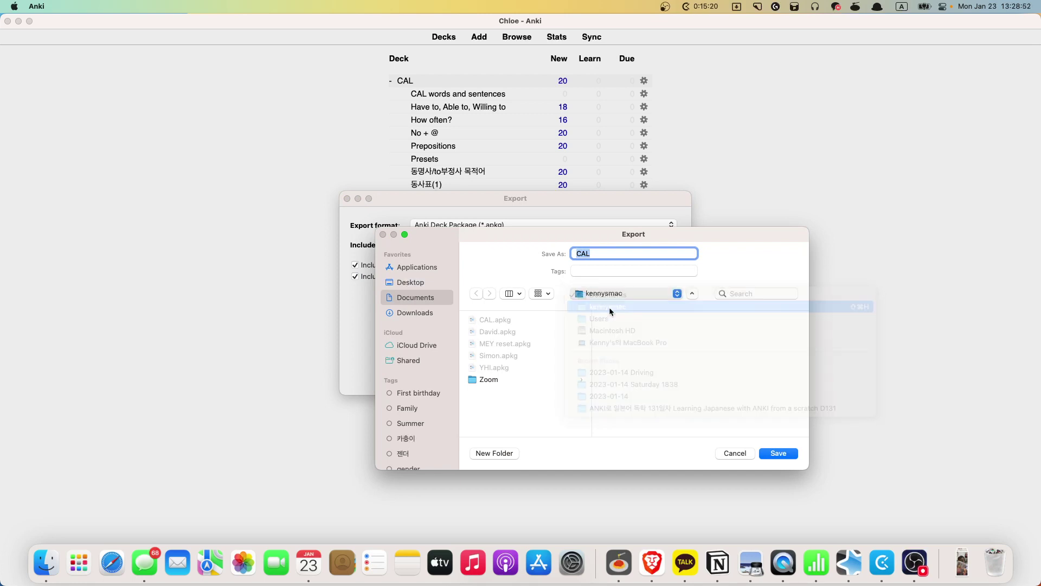
{"action": "left_click", "coordinate": [720, 356]}
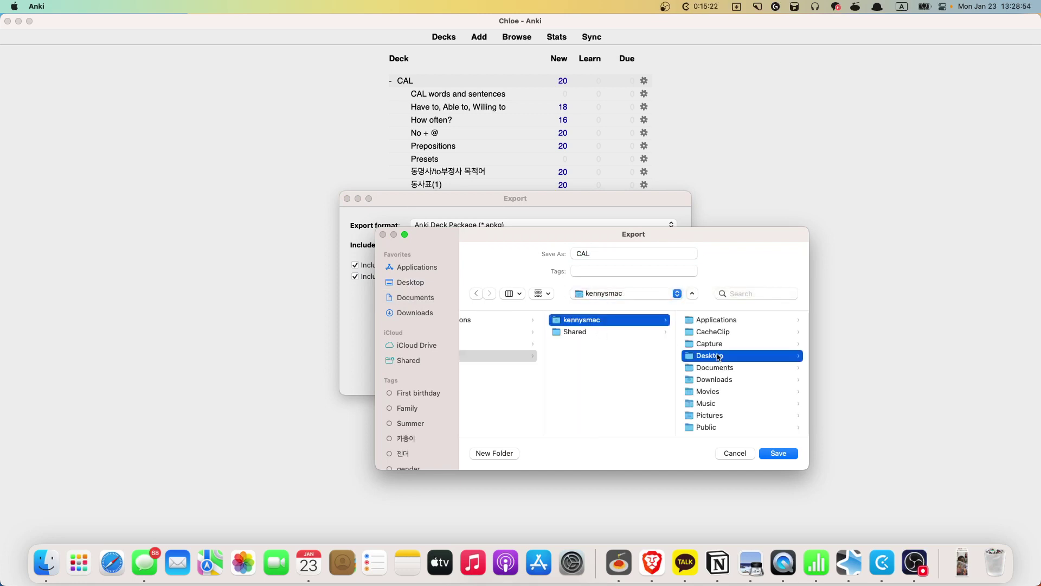
{"action": "left_click", "coordinate": [768, 454]}
{"action": "left_click", "coordinate": [619, 399]}
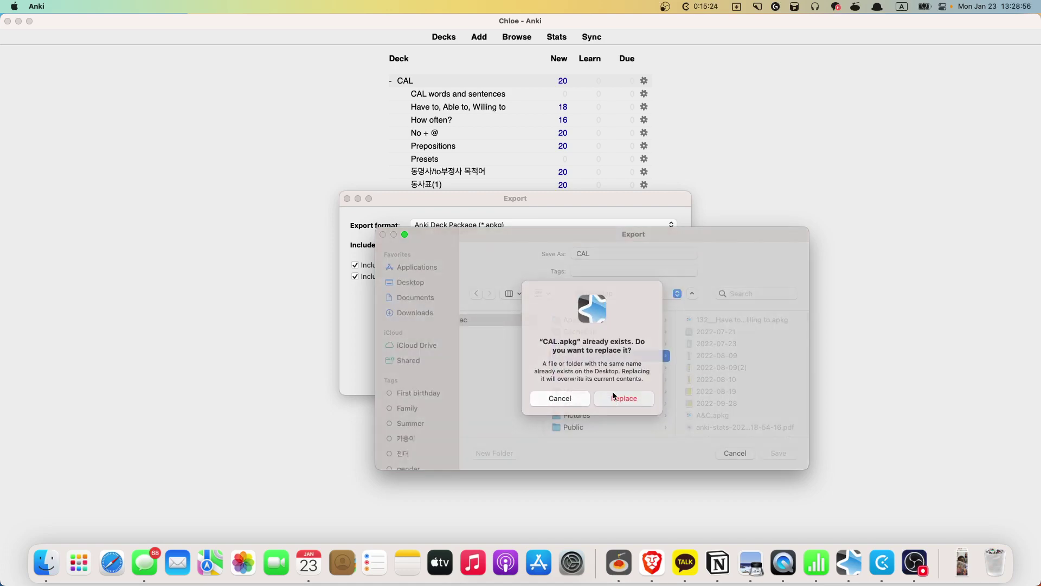
{"action": "left_click", "coordinate": [597, 311]}
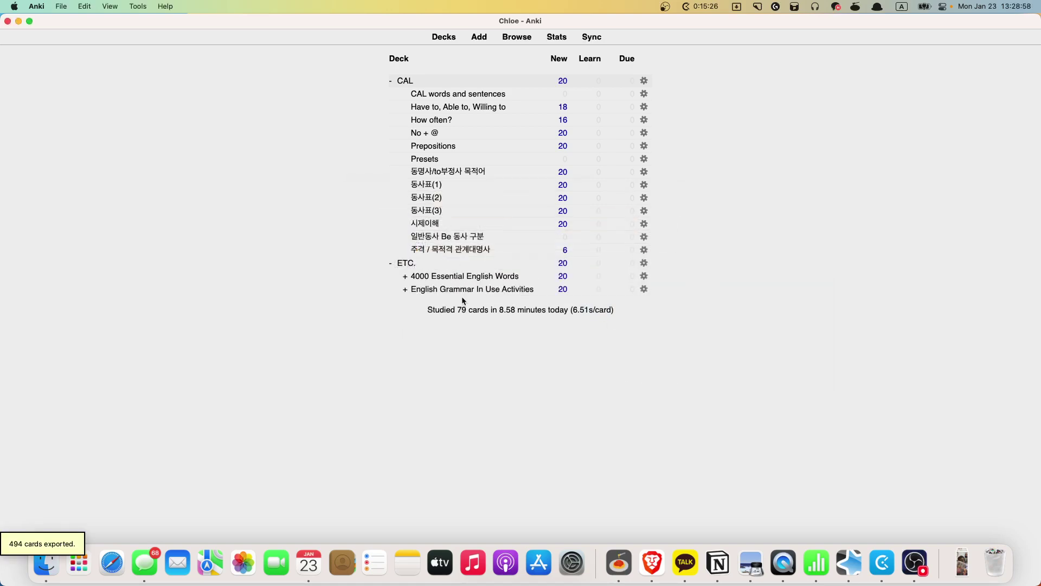
Compare Get Info sizes of CAL.apkg (9.7 MB) and CAL (1).apkg (468 MB), then switch back to Anki
{"action": "key", "text": "F11"}
{"action": "left_click", "coordinate": [1006, 283]}
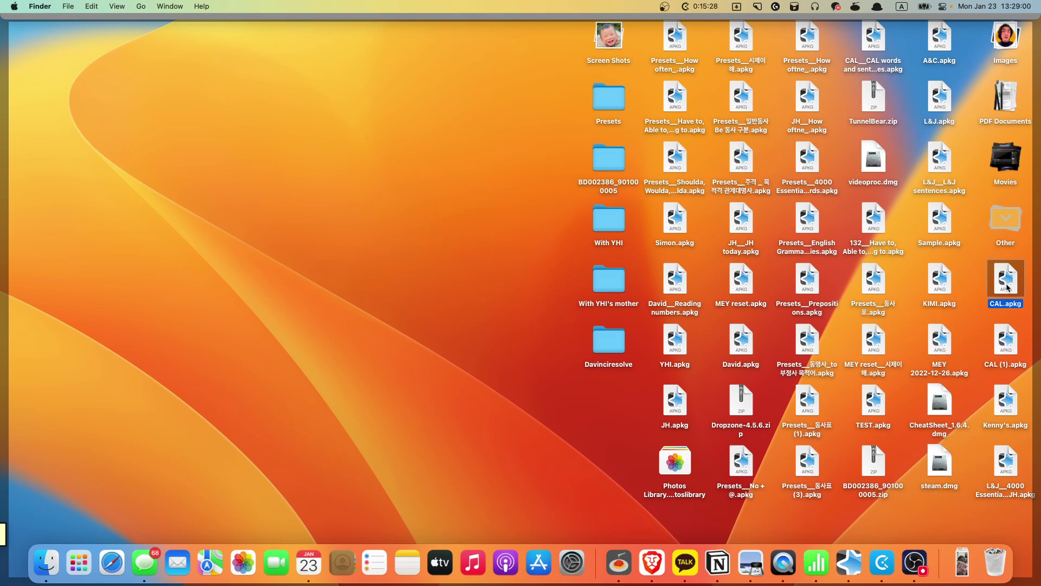
{"action": "key", "text": "super+i"}
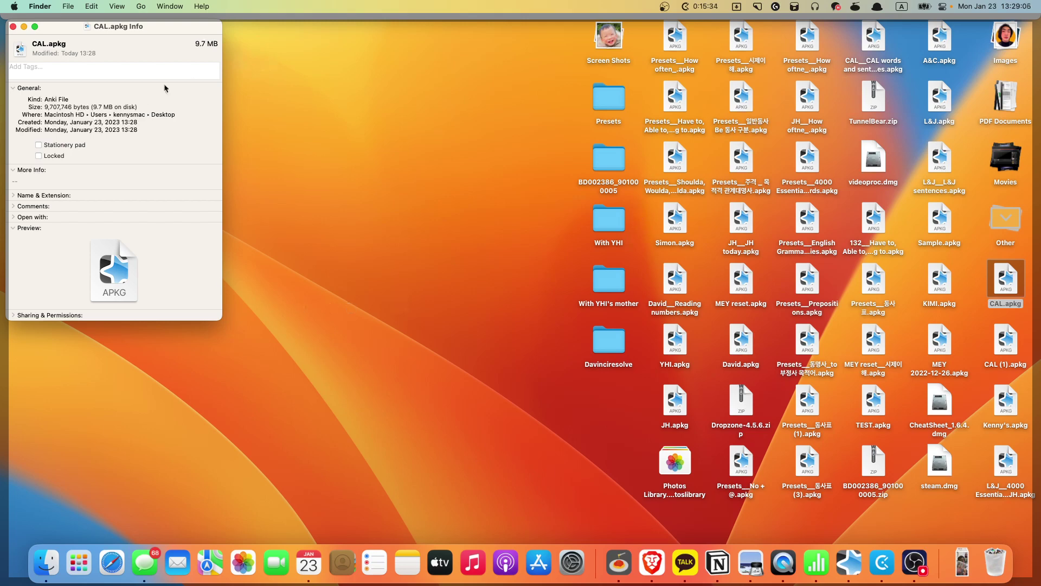
{"action": "left_click", "coordinate": [1001, 341]}
{"action": "key", "text": "super+i"}
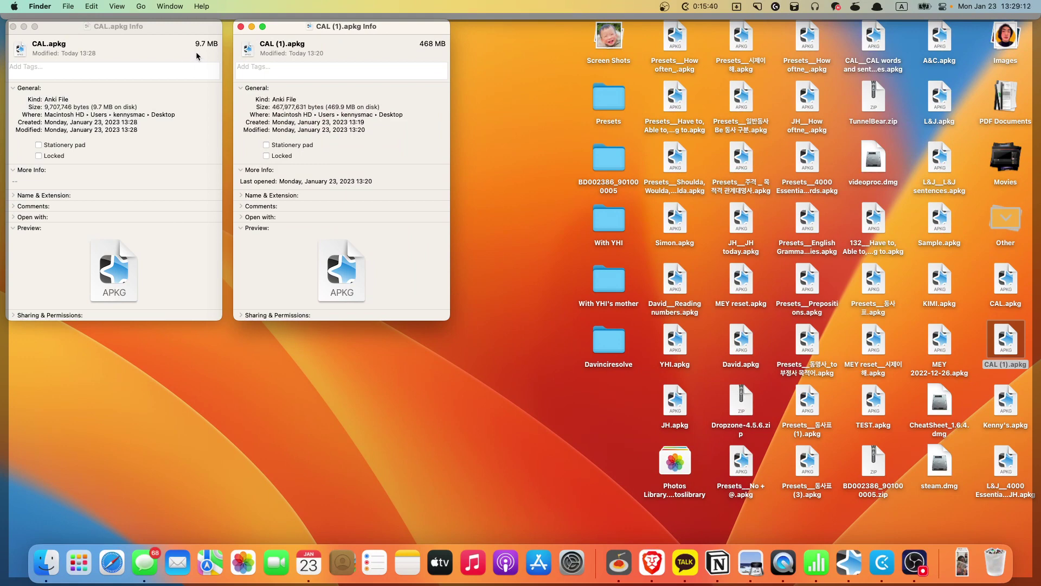
{"action": "key", "text": "super+o"}
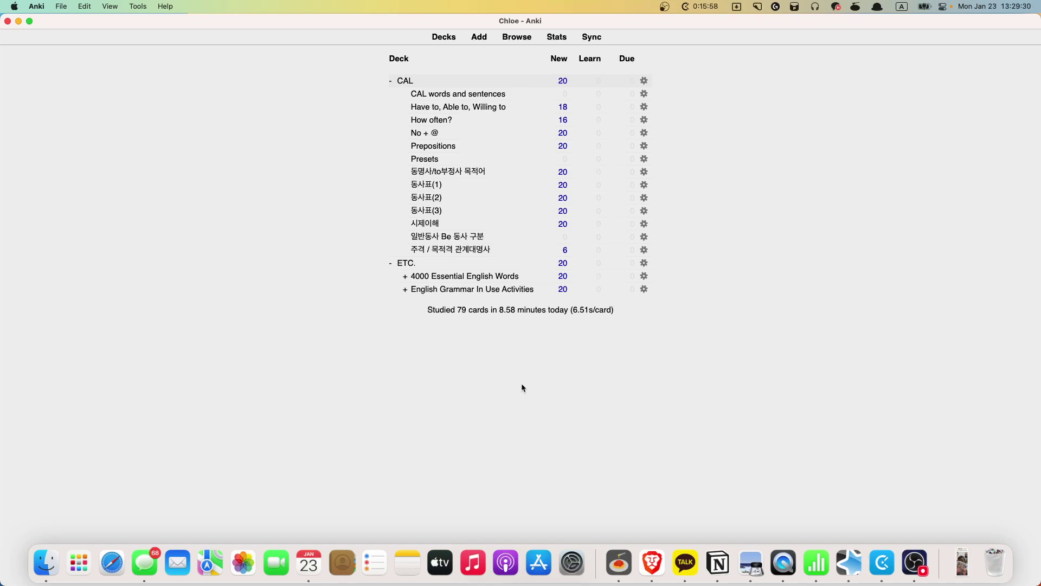
{"action": "key", "text": "ctrl+Up"}
{"action": "left_click", "coordinate": [466, 377]}
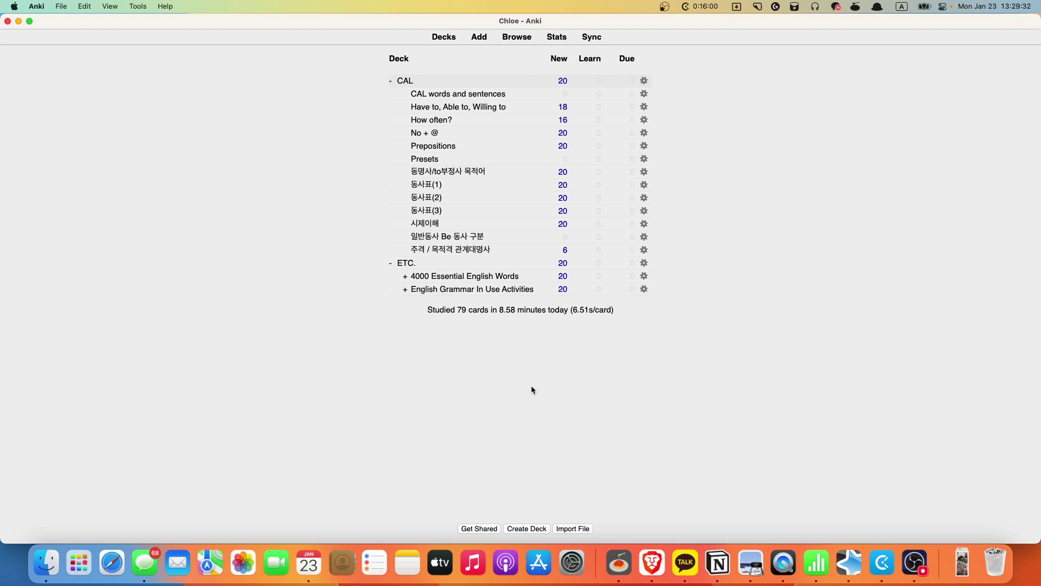